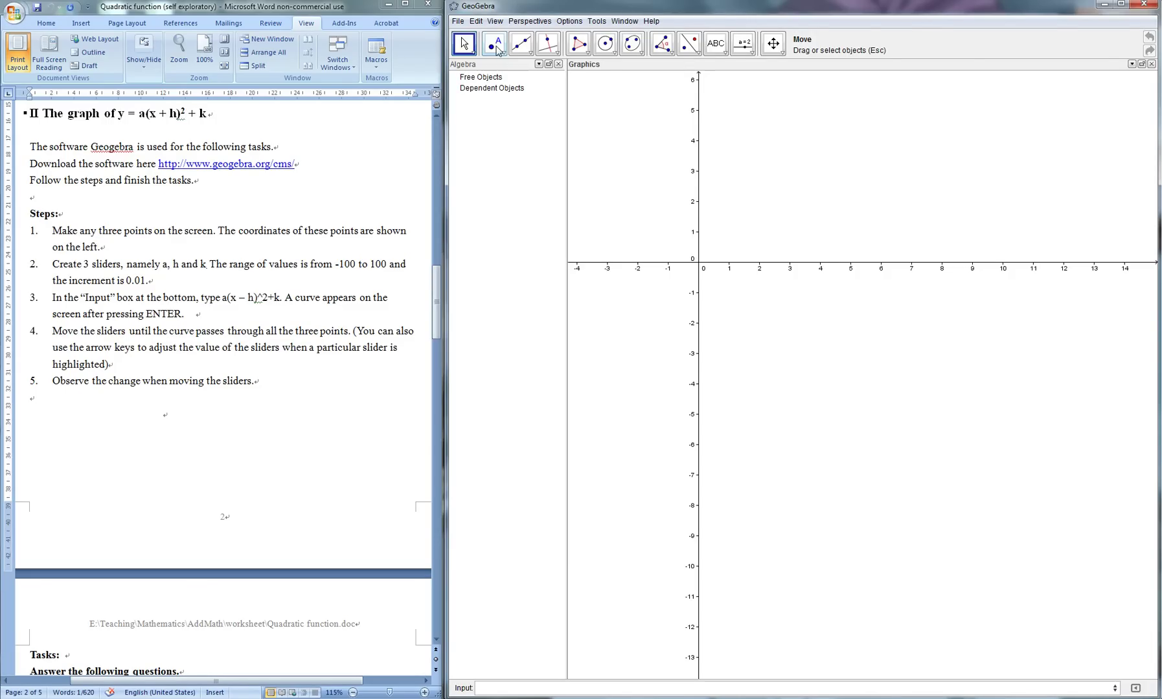
- Plot points A (-2.58, 1.02), B (1.32, 3.16) and C (7, 1) with the Point tool
click(500, 45)
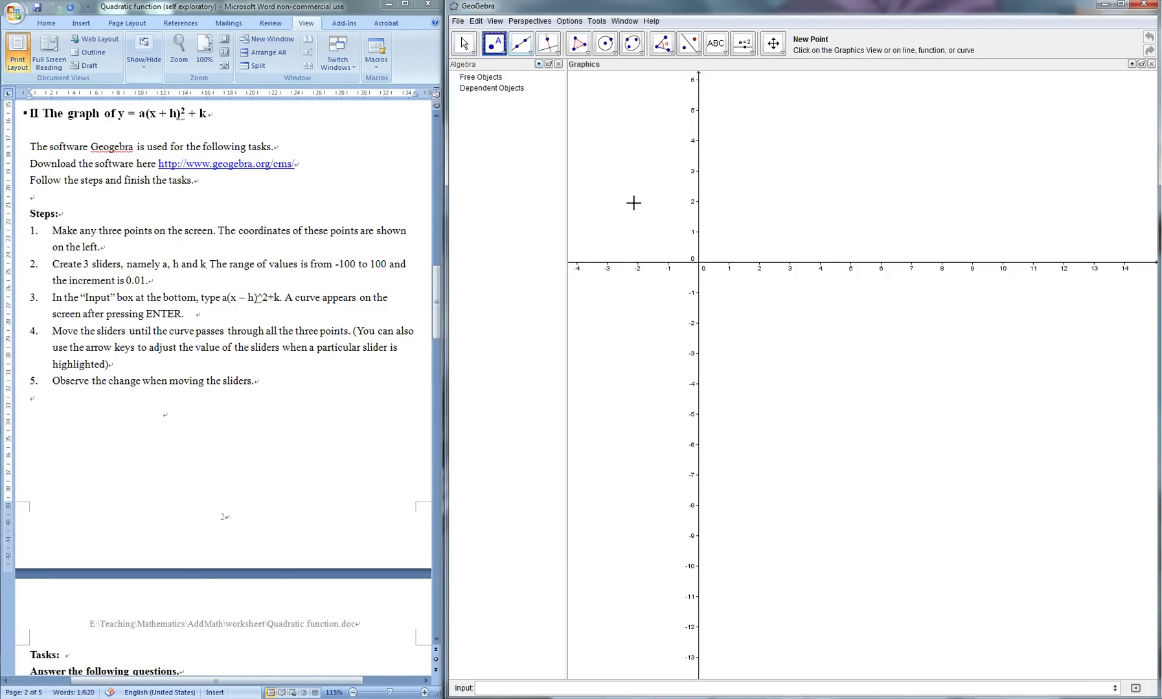
click(620, 232)
click(739, 167)
click(913, 232)
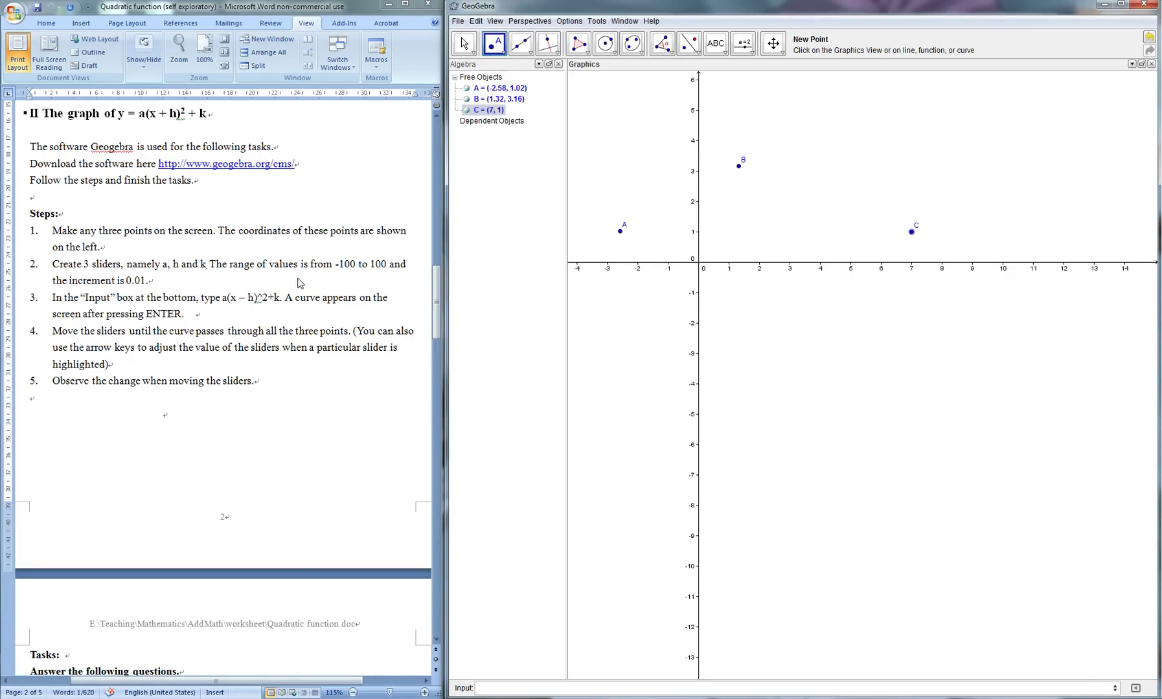
- Create slider a with a maximum of 100
click(740, 46)
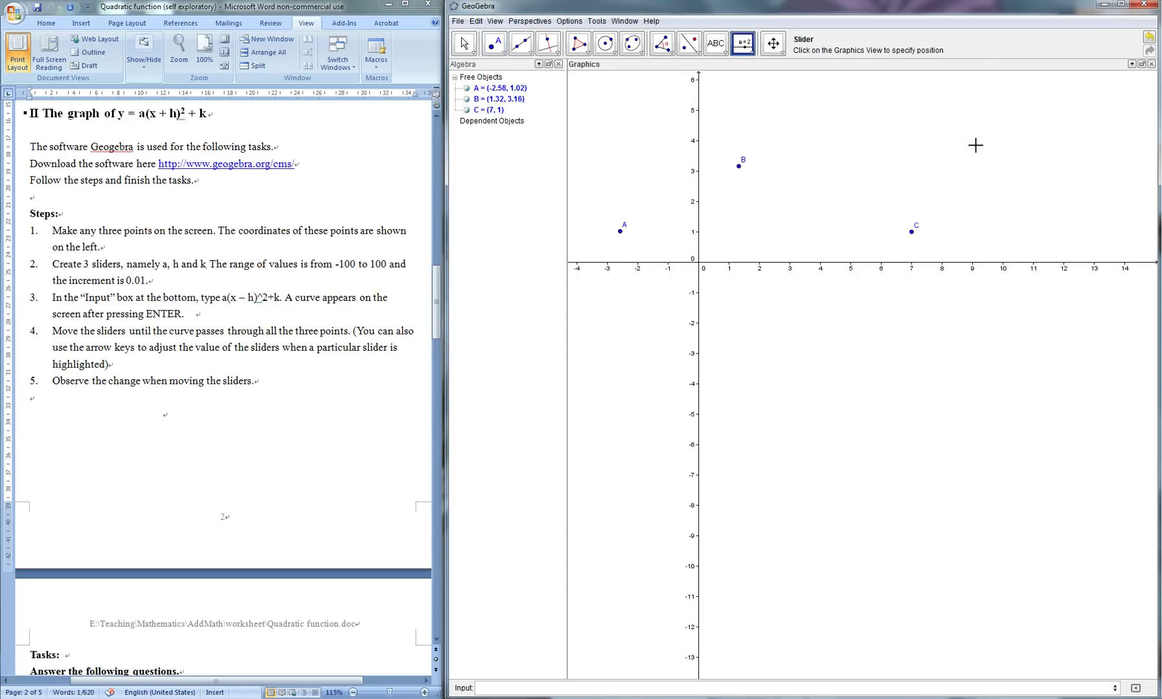
click(905, 108)
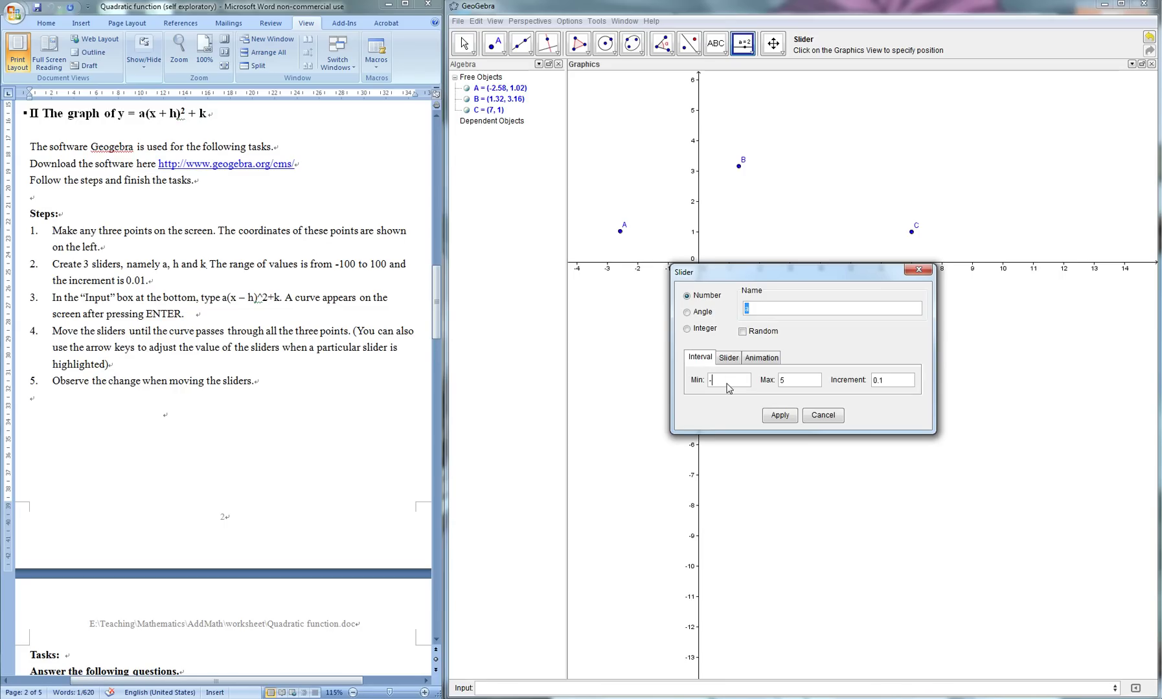
click(809, 384)
text(100)
click(779, 416)
- Create slider h with maximum 100 and increment 0.01
click(939, 133)
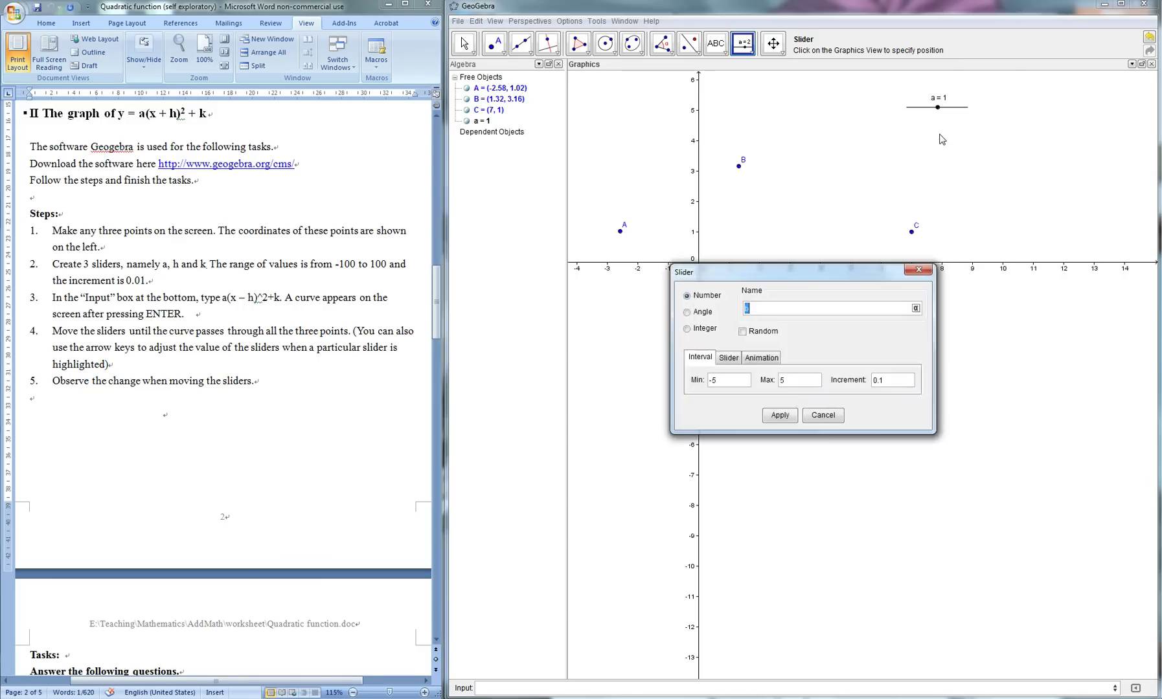
text(h)
click(730, 387)
click(802, 381)
text(100)
click(894, 385)
text(0.01)
click(779, 415)
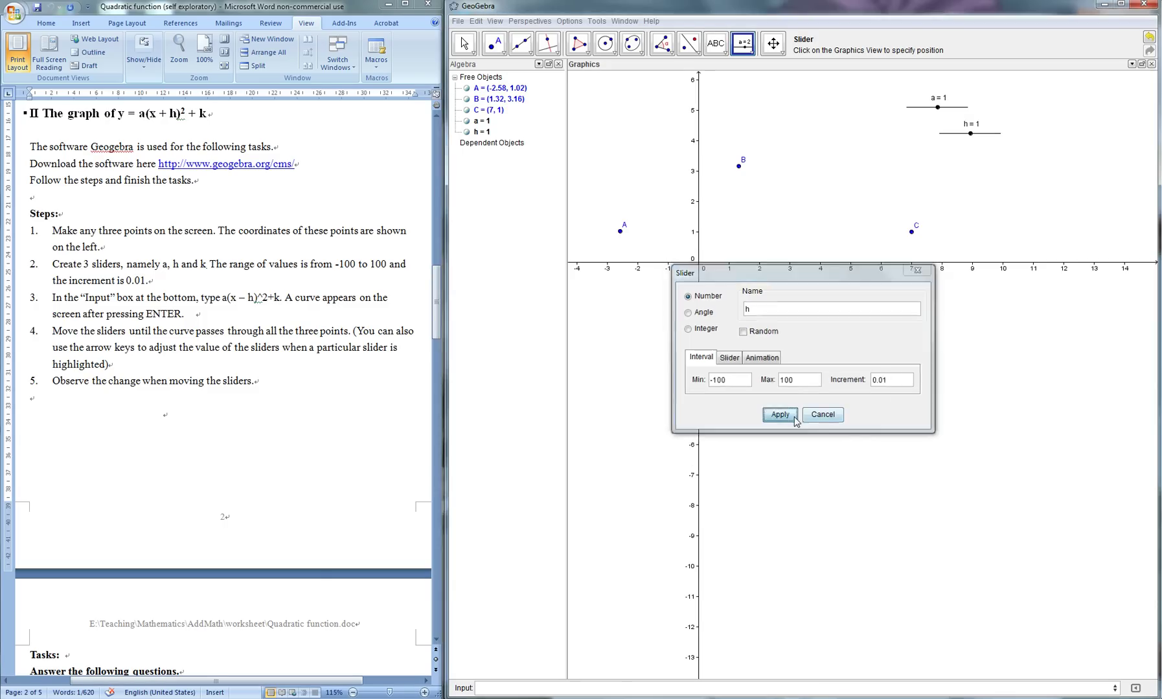
- Create slider k with minimum -100 and increment 0.01
click(1018, 180)
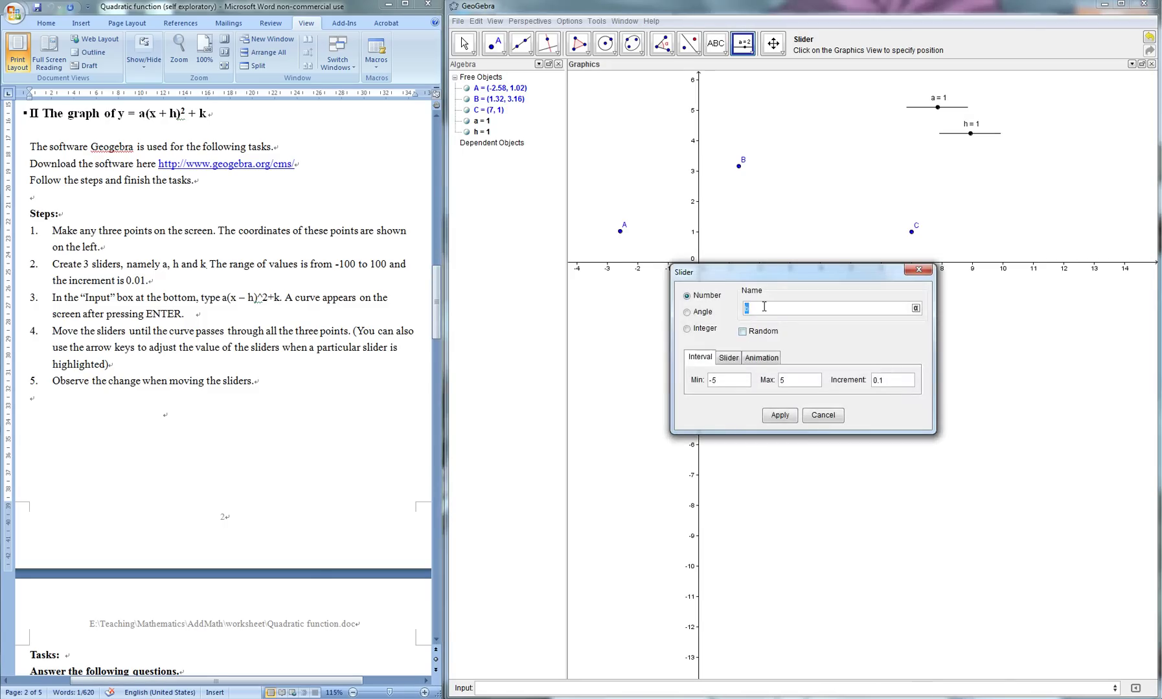
click(727, 382)
text(-100)
click(891, 382)
text(0.01)
click(779, 415)
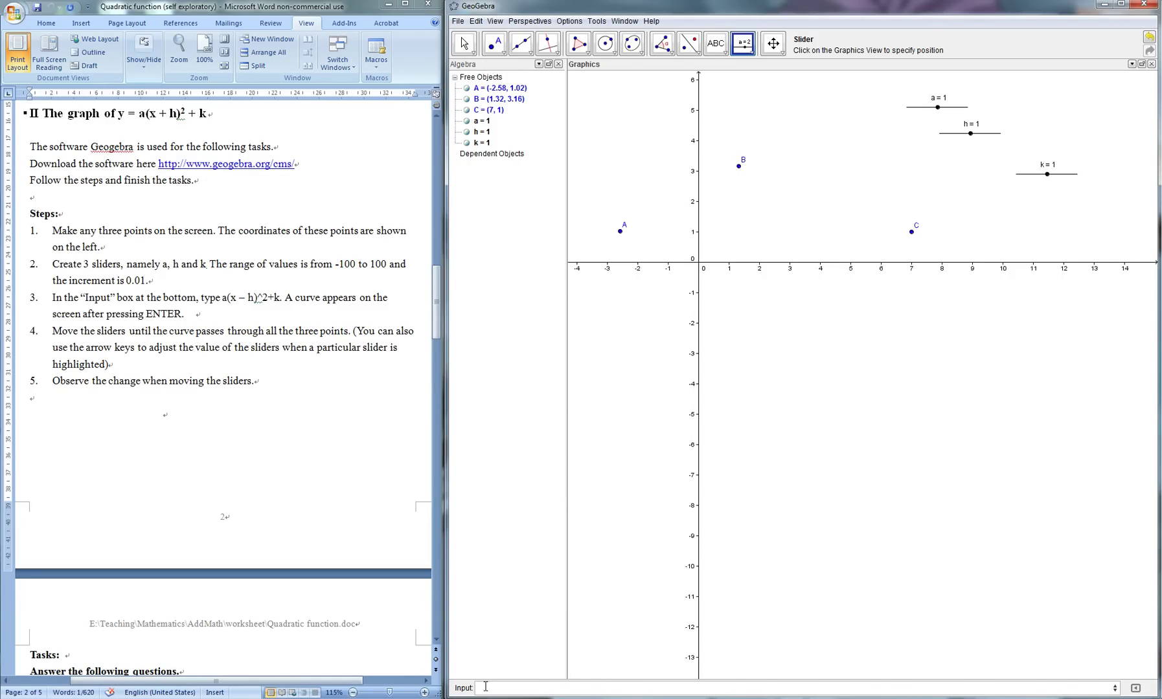
- Enter a*(x-h)^2+k in the Input bar, producing f(x) = 1(x−1)²+1
click(465, 52)
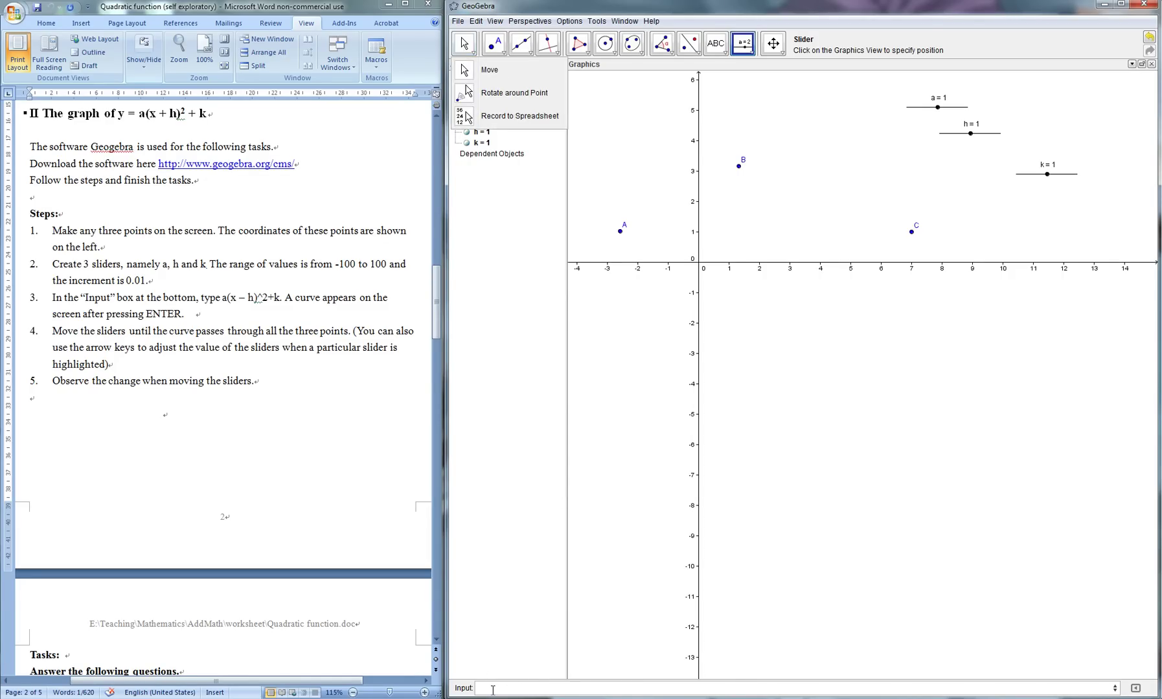
click(464, 43)
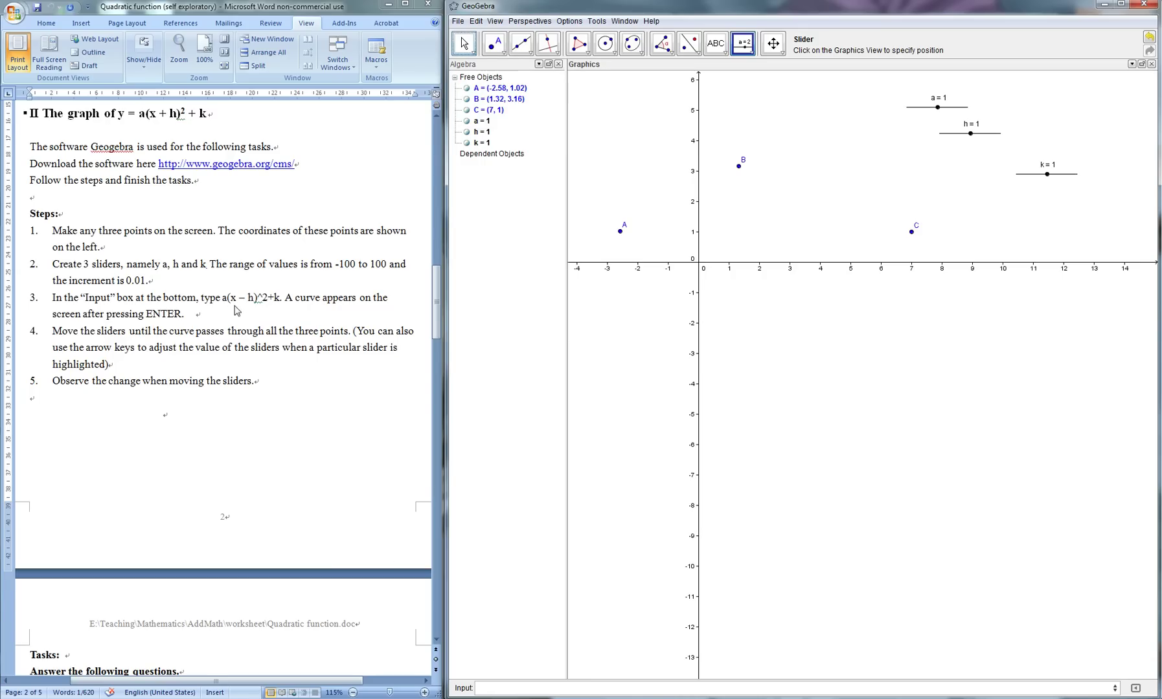
click(486, 690)
key(Return)
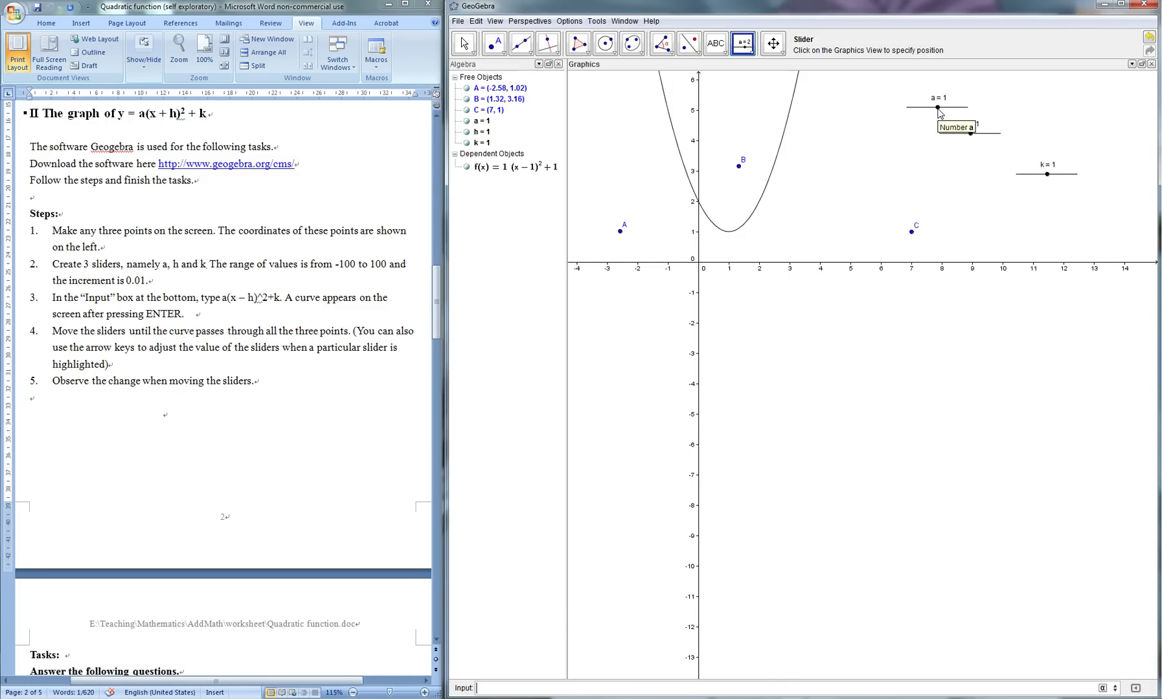
- Drag the sliders to a = -2, h = 0, k = 2, giving f(x) = −2x² + 2
click(464, 43)
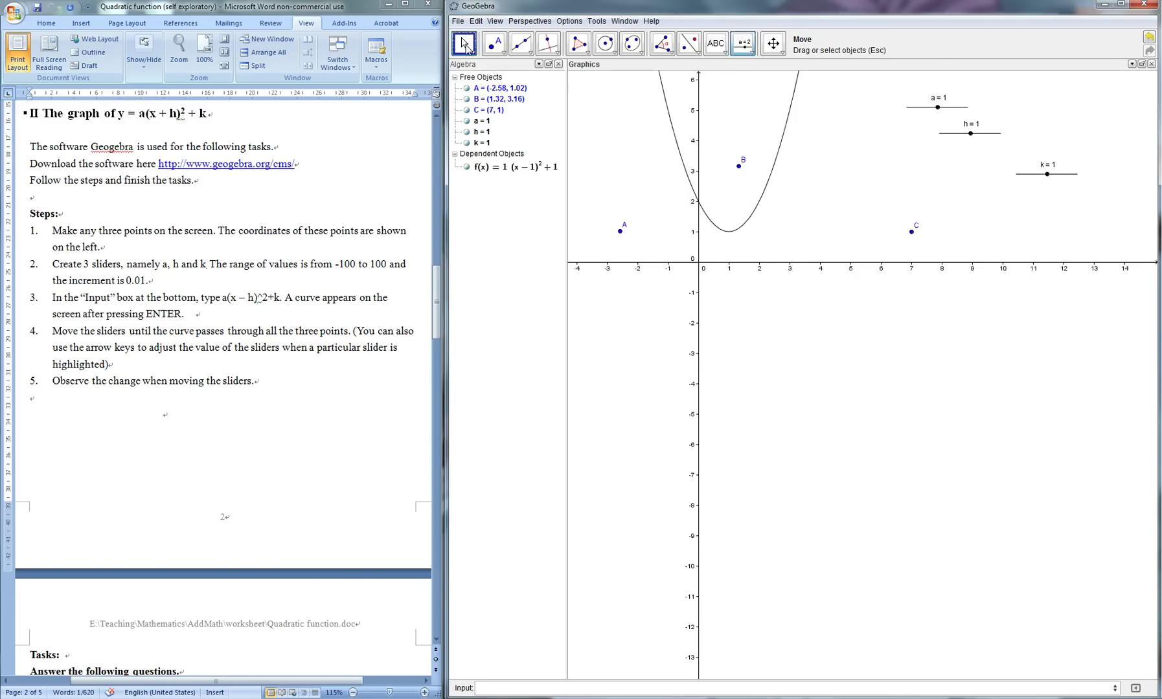
drag(937, 107, 936, 108)
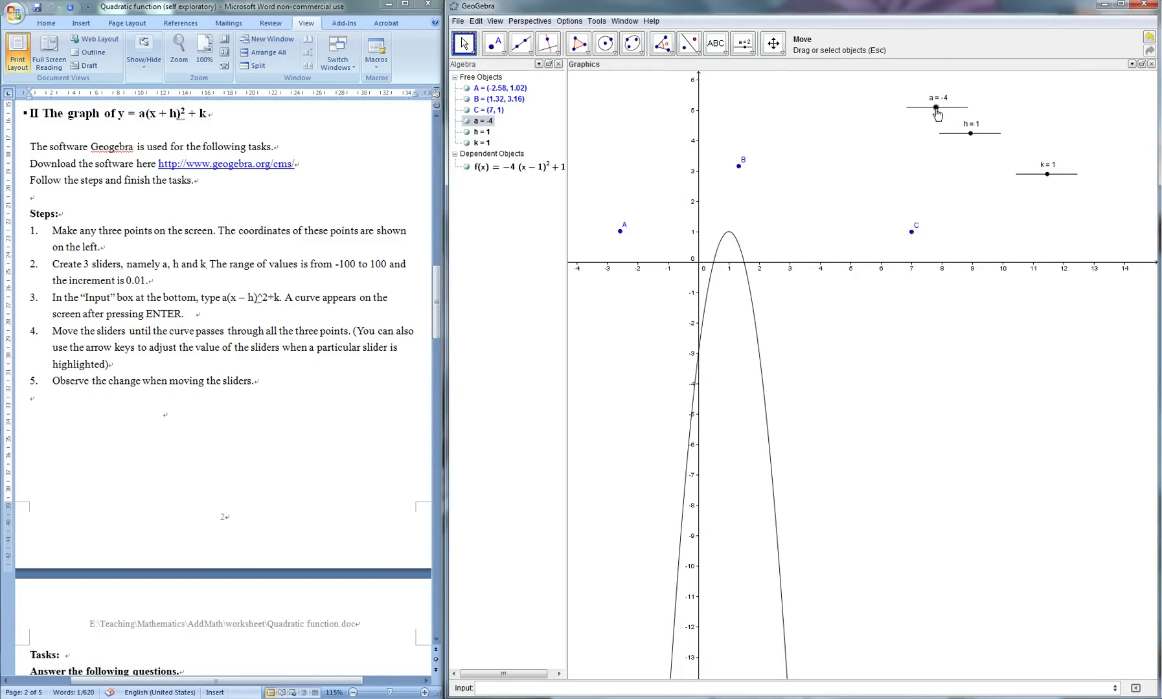
drag(936, 109, 970, 134)
drag(1047, 175, 1047, 174)
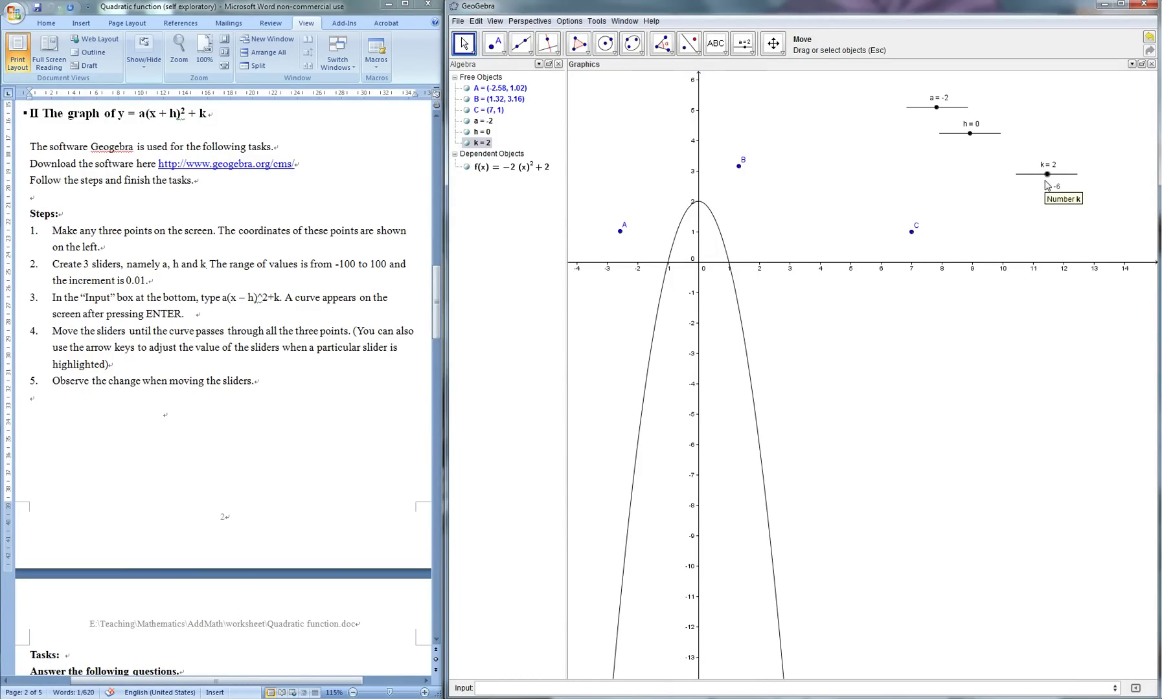
- Nudge slider k with the arrow keys until it reads 2.94
key(Right)
key(Right)
key(Right)
key(Right)
key(Right)
key(Right)
key(Right)
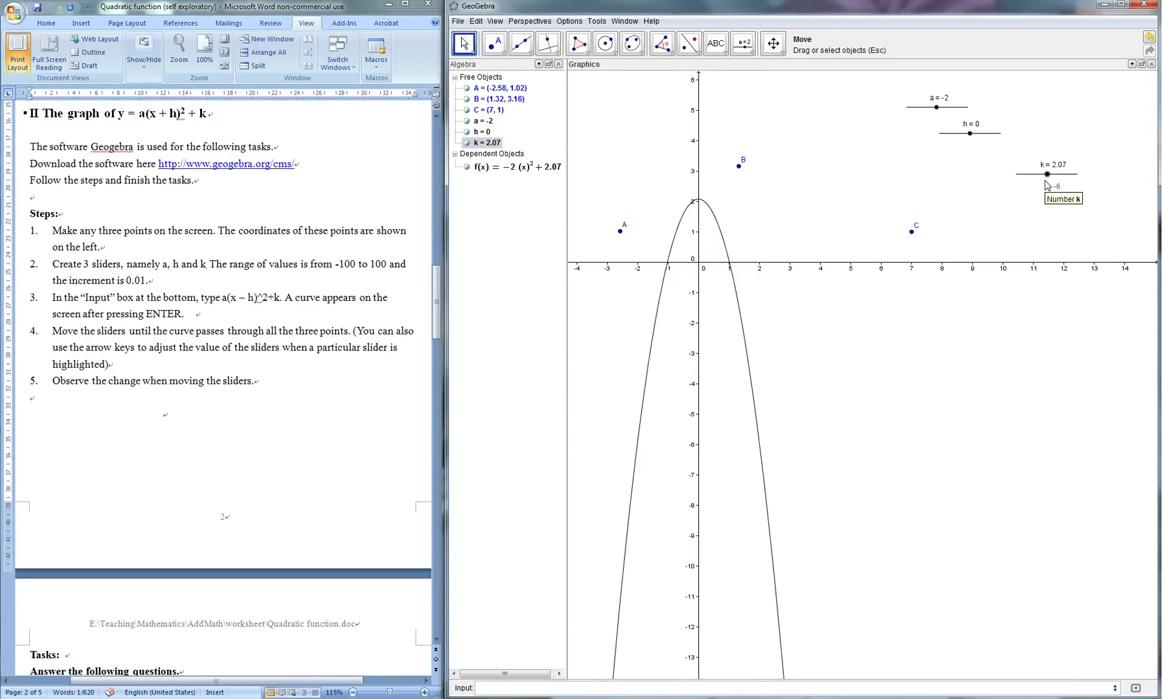
key(Right)
key(Right)
key(Right)
key(Right)
key(Right)
key(Right)
key(Right)
key(Right)
key(Right)
key(Right)
key(Right)
key(Right)
key(Right)
key(Right)
key(Right)
key(Right)
key(Right)
key(Right)
key(Right)
key(Right)
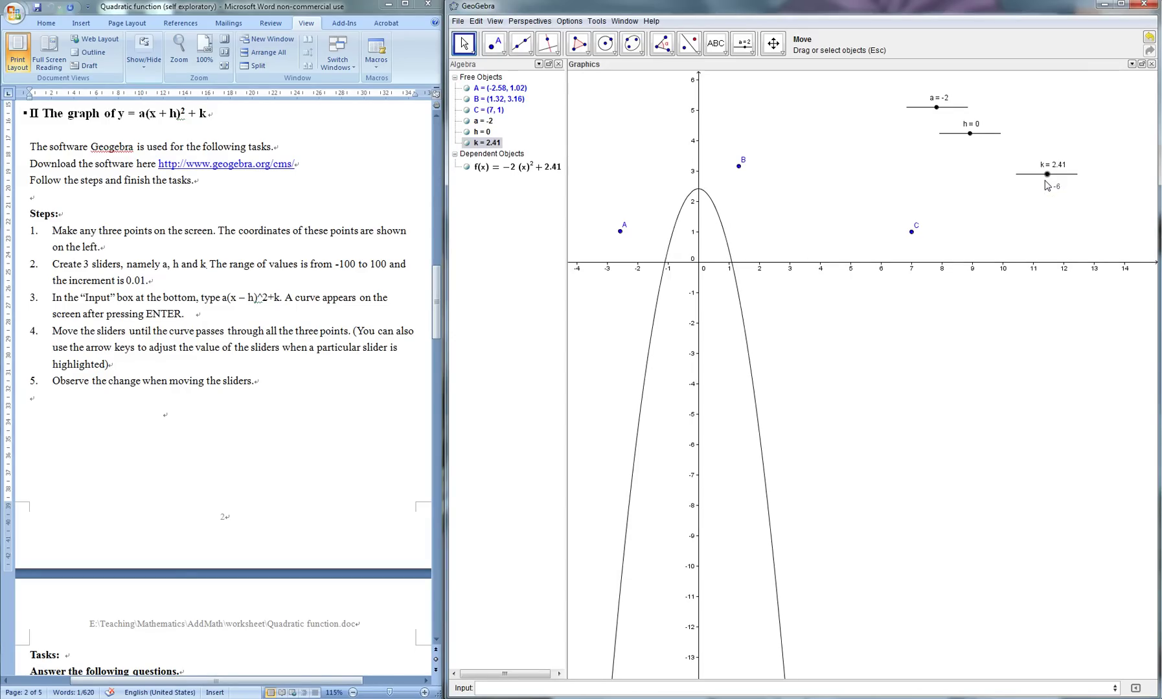
key(Left)
key(Left)
key(Left)
key(Left)
key(Left)
key(Left)
key(Left)
key(Left)
key(Left)
key(Left)
key(Left)
key(Right)
key(Right)
key(Right)
key(Right)
key(Right)
key(Right)
key(Right)
key(Right)
key(Right)
key(Right)
key(Right)
key(Right)
key(Right)
key(Right)
key(Right)
key(Right)
key(Right)
key(Right)
key(Right)
key(Right)
key(Right)
key(Right)
key(Right)
key(Right)
key(Right)
key(Right)
key(Right)
key(Right)
key(Right)
key(Right)
key(Right)
key(Right)
key(Right)
key(Right)
key(Right)
key(Right)
key(Right)
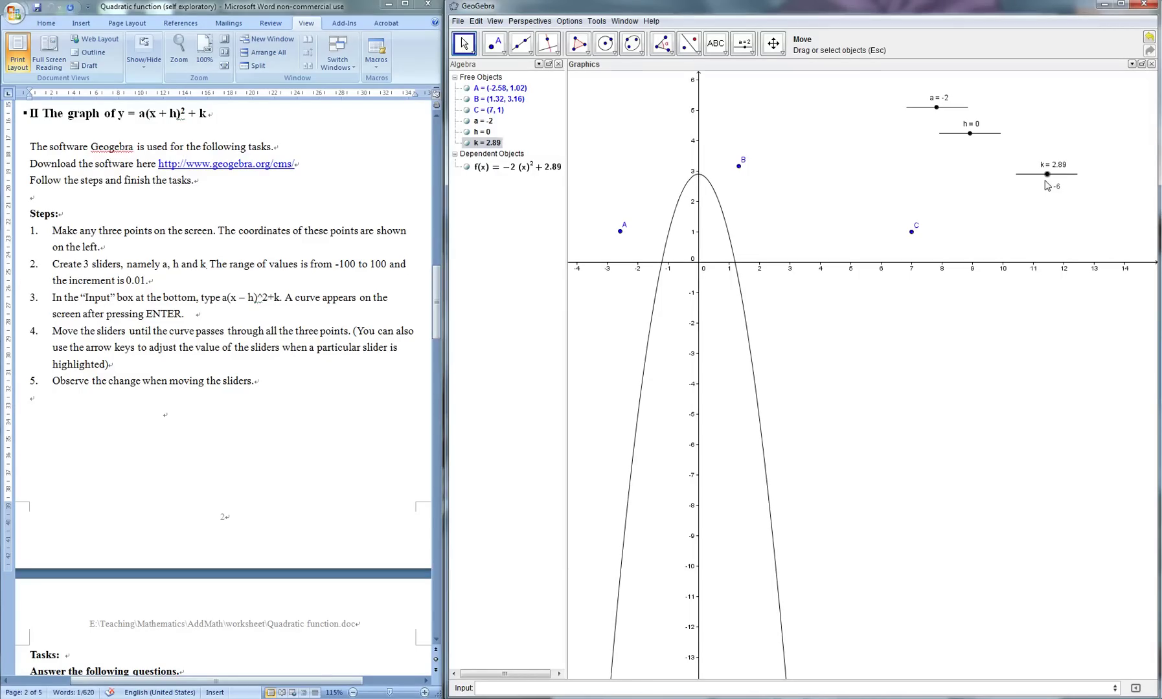
key(Right)
key(Right)
key(Right)
key(Right)
key(Right)
key(Right)
key(Right)
key(Right)
key(Right)
key(Right)
key(Right)
key(Right)
key(Right)
key(Right)
key(Right)
key(Right)
key(Right)
key(Left)
key(Left)
key(Left)
key(Left)
key(Left)
key(Left)
key(Left)
key(Left)
key(Left)
key(Left)
key(Left)
key(Left)
- Raise h to 1.22 and increase a from -2 to -1.5, widening the parabola
click(971, 135)
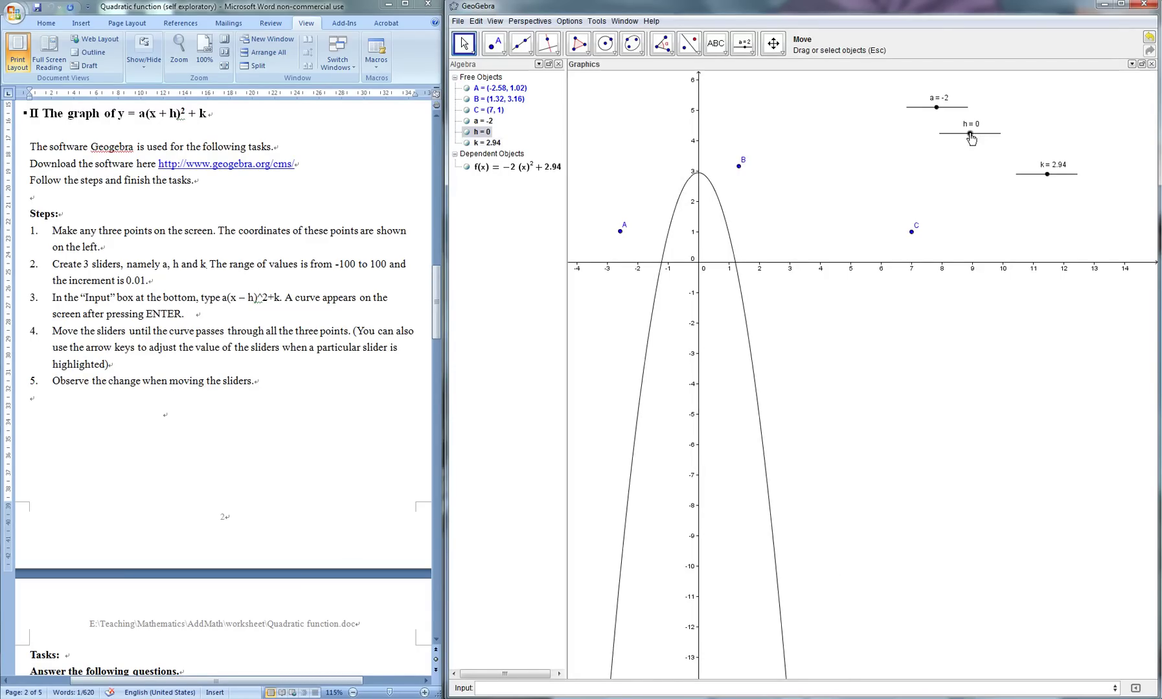
drag(971, 137, 969, 133)
key(Right)
key(Right)
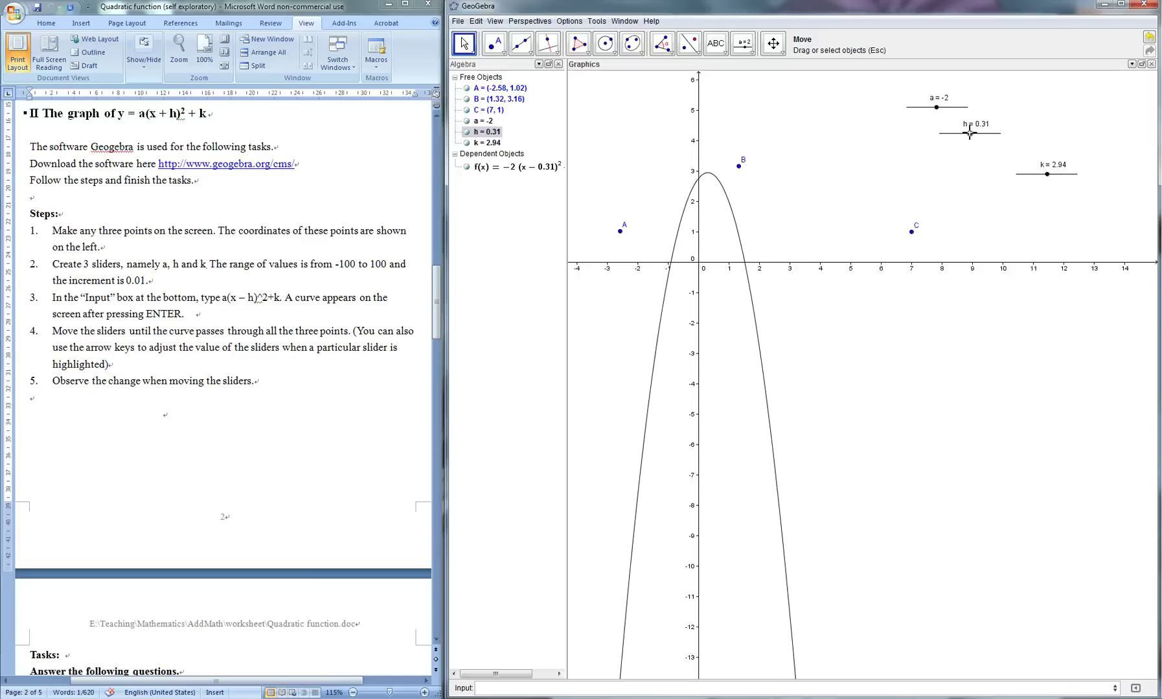
key(Right)
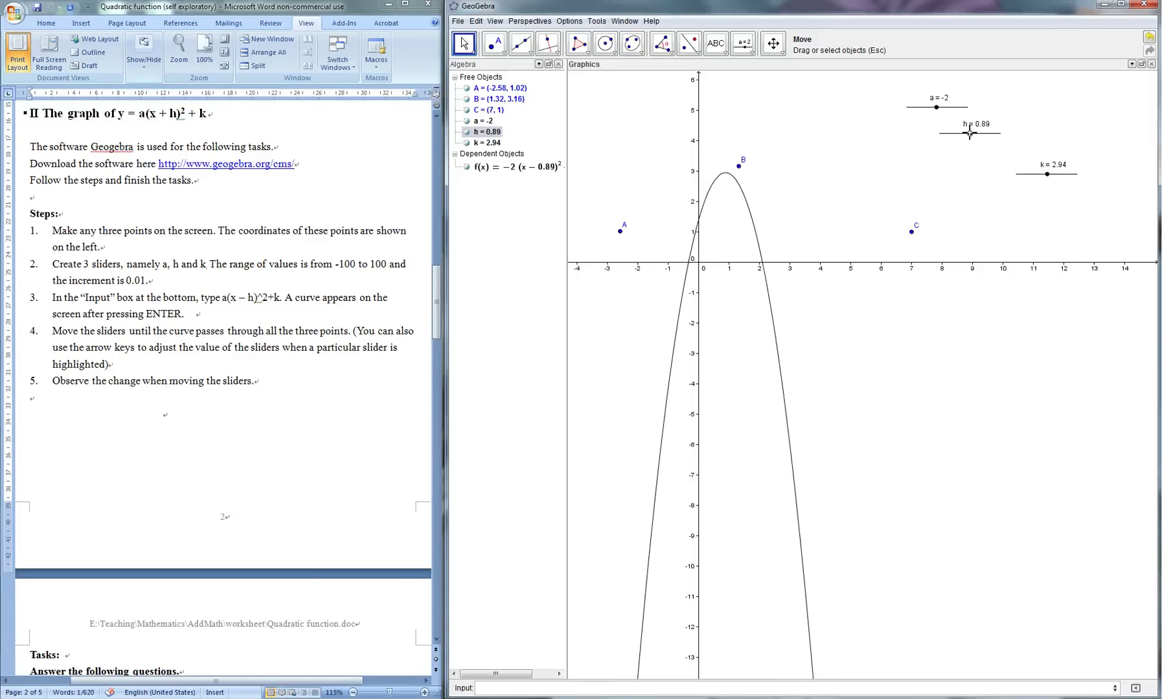
key(Right)
drag(936, 108, 938, 114)
key(Right)
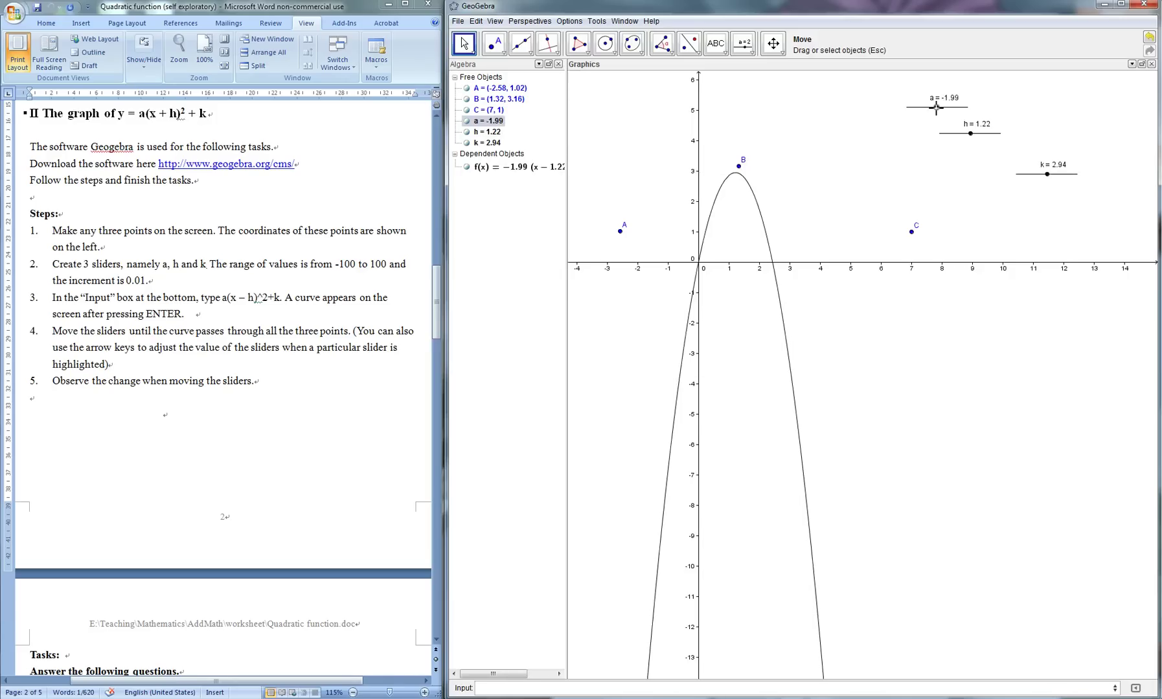
key(Right)
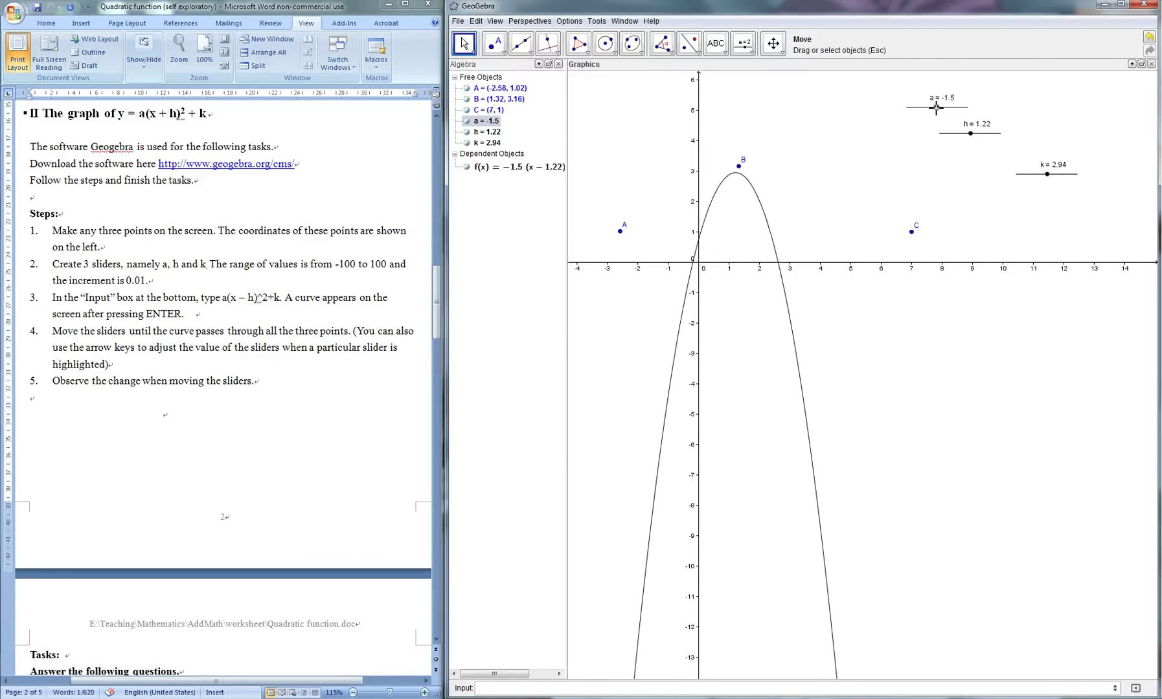
key(Right)
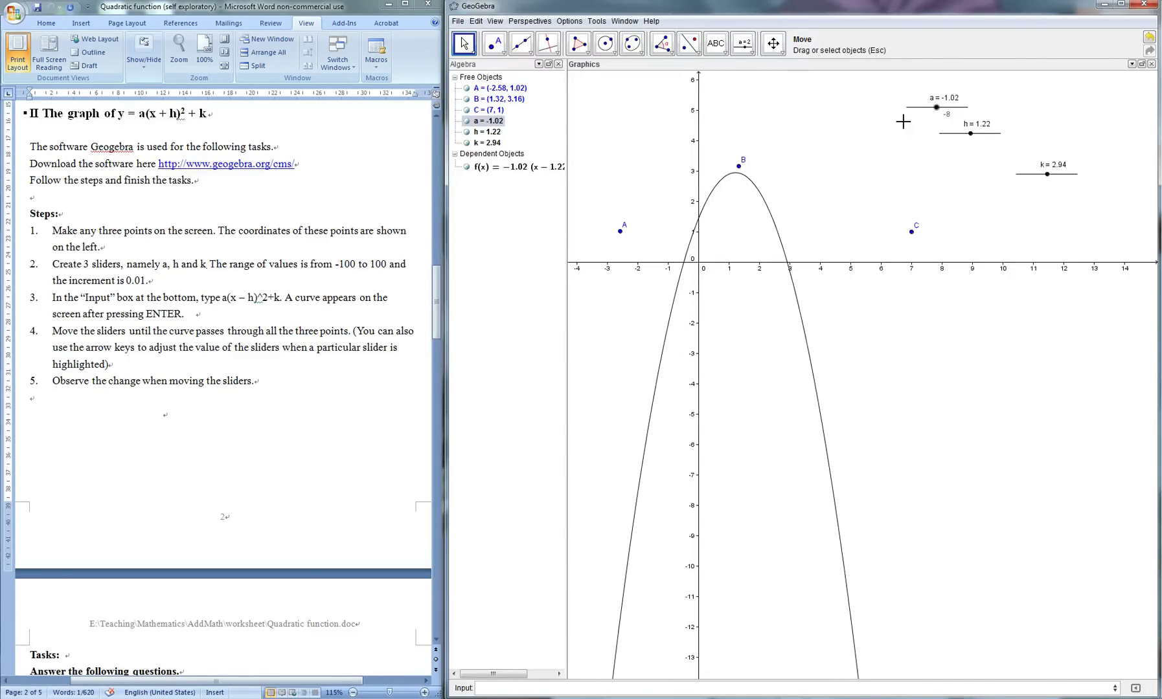